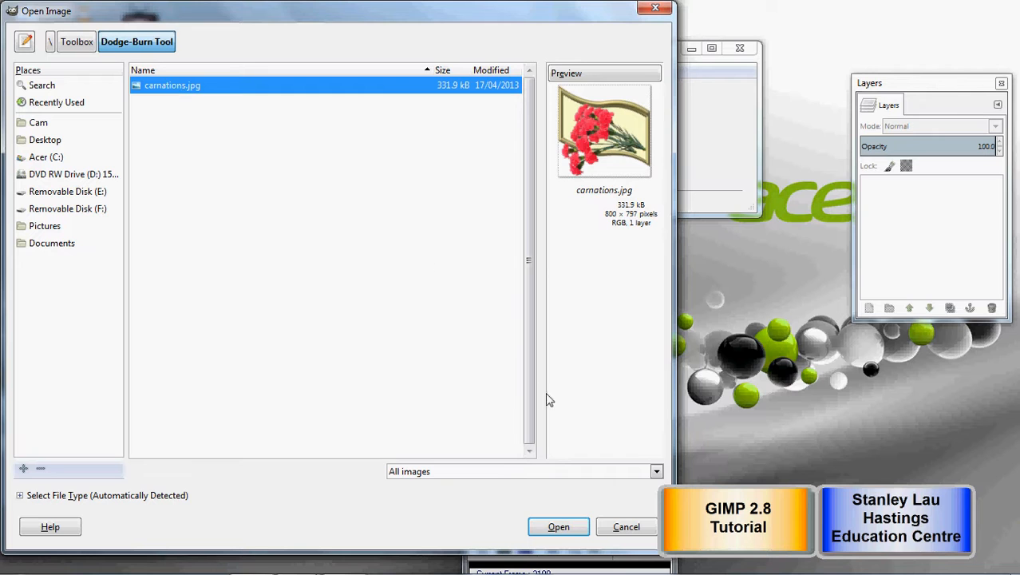
Open carnations.jpg and set the Dodge/Burn tool's type to Dodge
{"action": "left_click", "coordinate": [576, 526]}
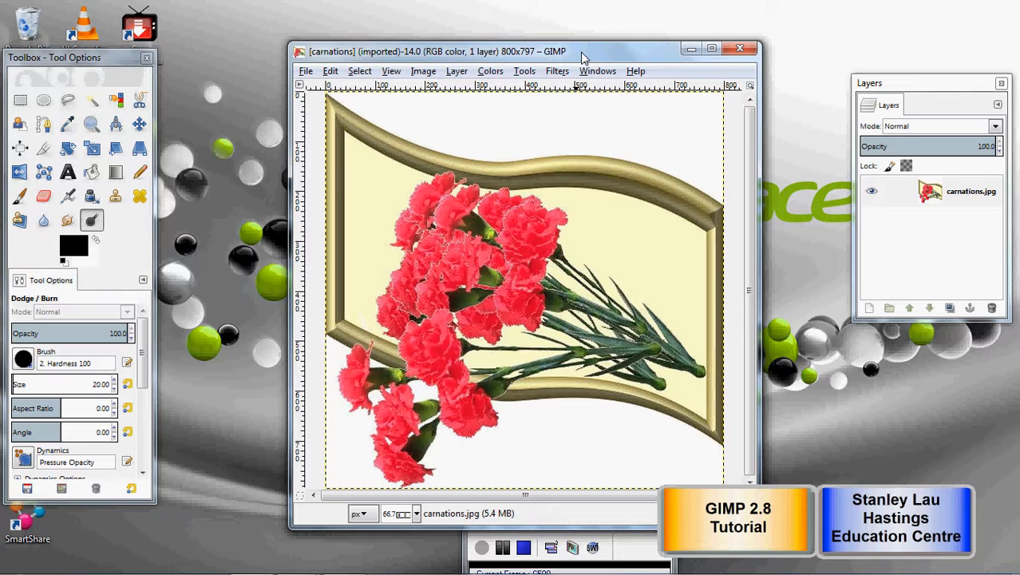
{"action": "scroll", "coordinate": [146, 382], "scroll_direction": "down", "scroll_amount": 1}
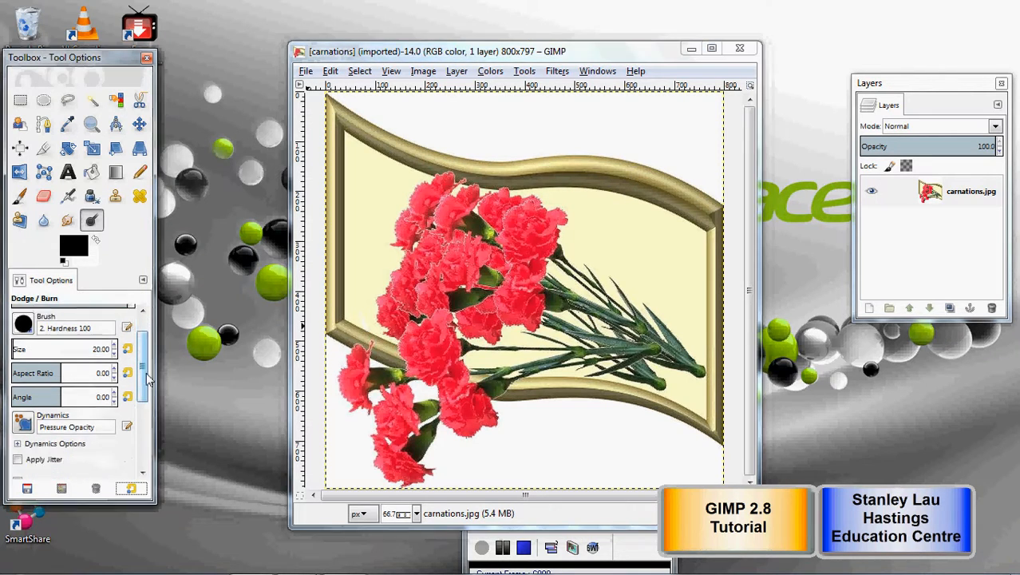
{"action": "scroll", "coordinate": [146, 382], "scroll_direction": "down", "scroll_amount": 4}
{"action": "left_click", "coordinate": [27, 377]}
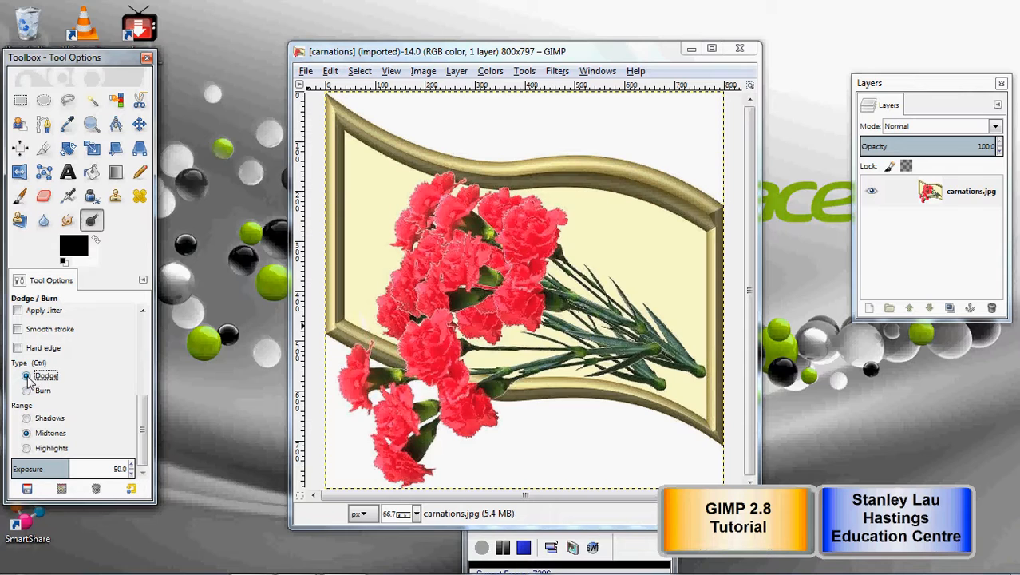
Set the brush size to 30 and dodge the midtones of the large carnation at the bouquet's upper right
{"action": "left_click_drag", "start_coordinate": [143, 413], "coordinate": [142, 333]}
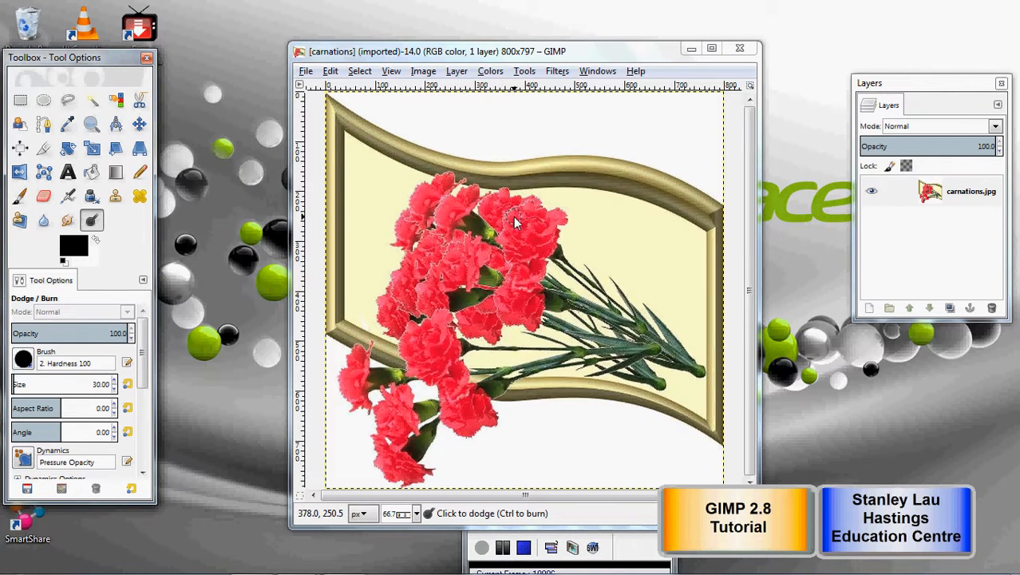
{"action": "mouse_move", "coordinate": [535, 214]}
{"action": "left_mouse_down"}
{"action": "mouse_move", "coordinate": [506, 242]}
{"action": "mouse_move", "coordinate": [515, 262]}
{"action": "mouse_move", "coordinate": [533, 228]}
{"action": "mouse_move", "coordinate": [527, 255]}
{"action": "mouse_move", "coordinate": [546, 236]}
{"action": "mouse_move", "coordinate": [538, 257]}
{"action": "mouse_move", "coordinate": [553, 249]}
{"action": "mouse_move", "coordinate": [559, 217]}
{"action": "mouse_move", "coordinate": [533, 221]}
{"action": "left_mouse_up"}
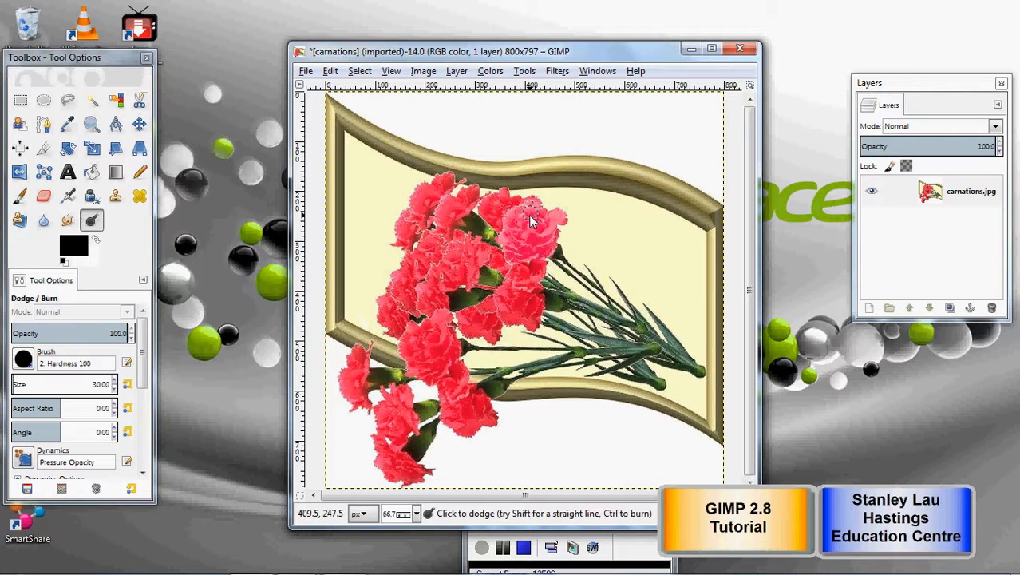
Change the range to Highlights and dodge the carnation in the middle of the bouquet
{"action": "left_click_drag", "start_coordinate": [145, 364], "coordinate": [154, 459]}
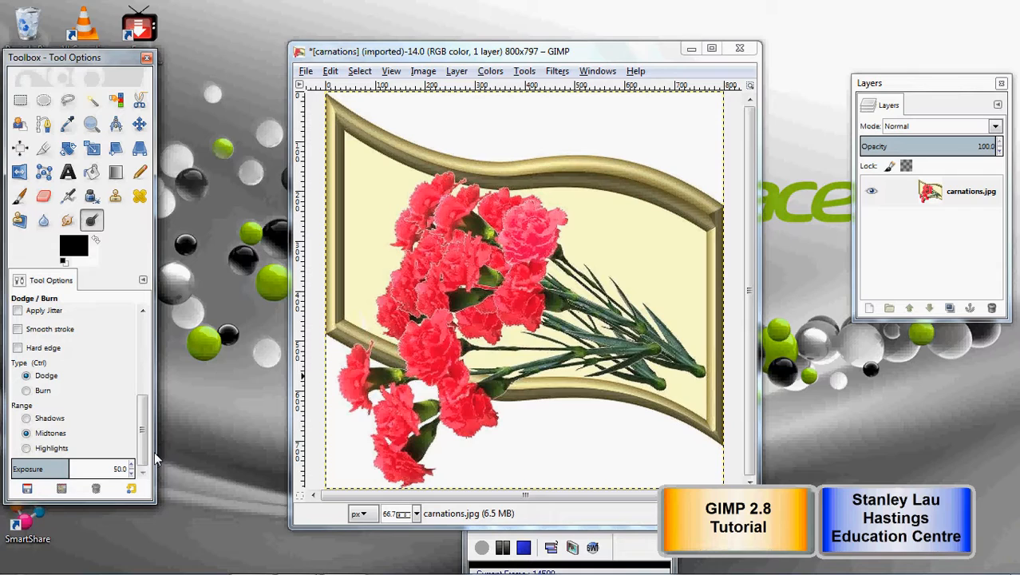
{"action": "left_click", "coordinate": [27, 449]}
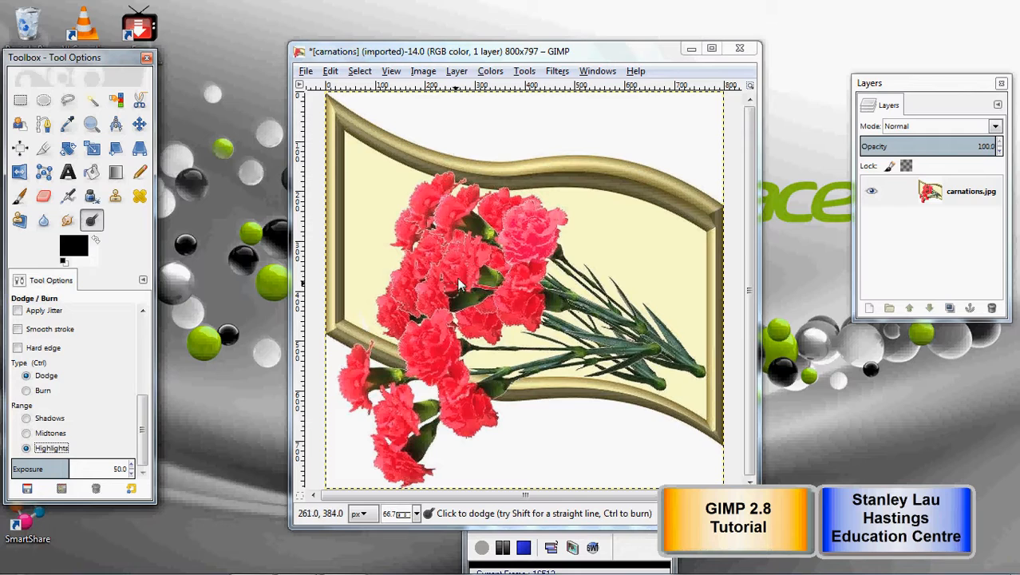
{"action": "mouse_move", "coordinate": [451, 282]}
{"action": "left_mouse_down"}
{"action": "mouse_move", "coordinate": [463, 243]}
{"action": "mouse_move", "coordinate": [456, 270]}
{"action": "mouse_move", "coordinate": [490, 254]}
{"action": "mouse_move", "coordinate": [458, 234]}
{"action": "mouse_move", "coordinate": [460, 261]}
{"action": "mouse_move", "coordinate": [445, 278]}
{"action": "mouse_move", "coordinate": [479, 283]}
{"action": "mouse_move", "coordinate": [483, 248]}
{"action": "mouse_move", "coordinate": [460, 275]}
{"action": "mouse_move", "coordinate": [461, 238]}
{"action": "mouse_move", "coordinate": [449, 285]}
{"action": "left_mouse_up"}
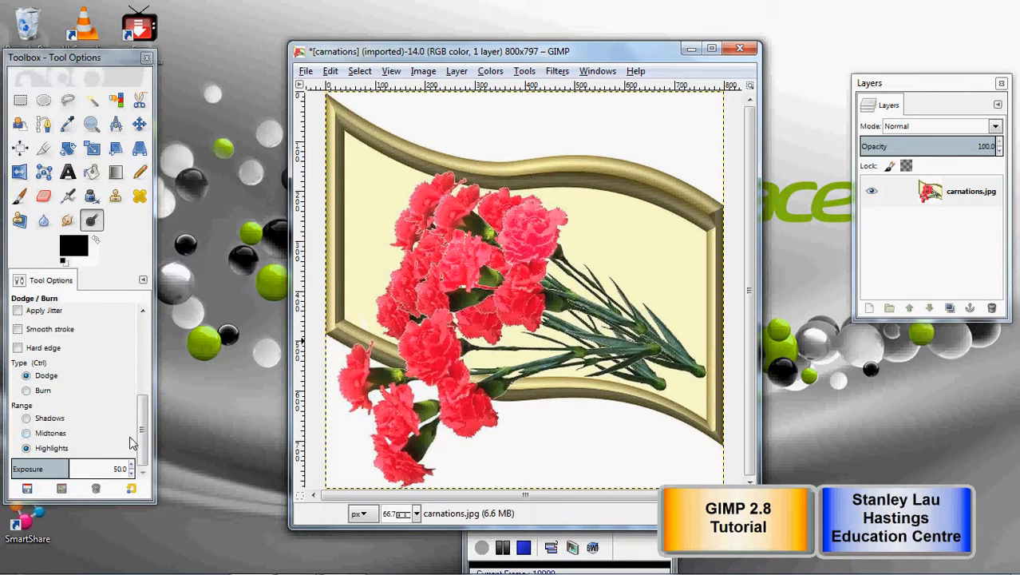
Set the exposure to 75 and dodge the highlights of the middle and upper-right carnations
{"action": "left_click_drag", "start_coordinate": [70, 471], "coordinate": [99, 471]}
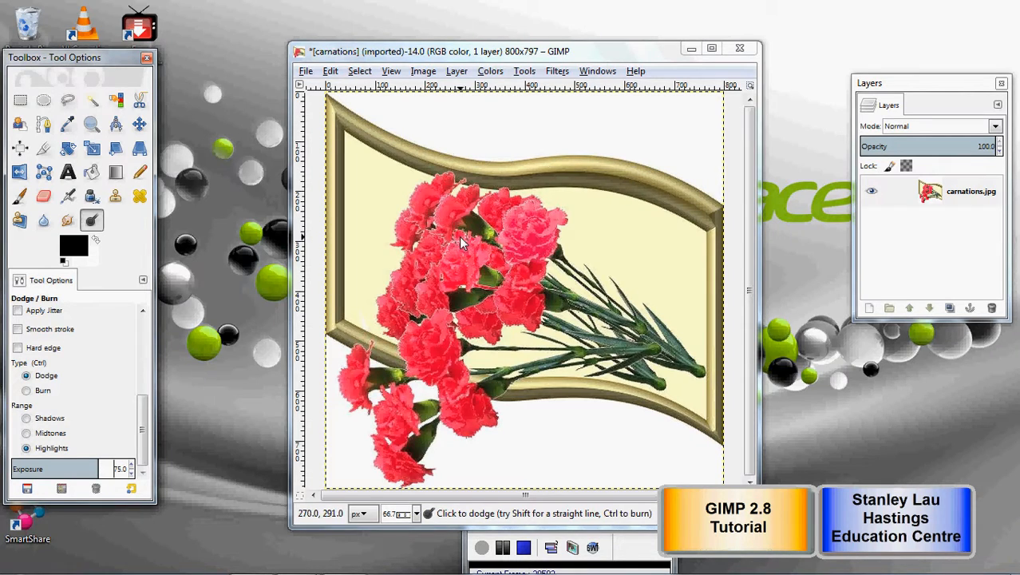
{"action": "mouse_move", "coordinate": [459, 237]}
{"action": "left_mouse_down"}
{"action": "mouse_move", "coordinate": [441, 277]}
{"action": "mouse_move", "coordinate": [461, 261]}
{"action": "mouse_move", "coordinate": [445, 275]}
{"action": "mouse_move", "coordinate": [471, 273]}
{"action": "mouse_move", "coordinate": [470, 287]}
{"action": "mouse_move", "coordinate": [486, 256]}
{"action": "mouse_move", "coordinate": [469, 266]}
{"action": "mouse_move", "coordinate": [478, 241]}
{"action": "mouse_move", "coordinate": [459, 236]}
{"action": "mouse_move", "coordinate": [487, 251]}
{"action": "mouse_move", "coordinate": [467, 293]}
{"action": "mouse_move", "coordinate": [442, 273]}
{"action": "mouse_move", "coordinate": [462, 238]}
{"action": "mouse_move", "coordinate": [466, 250]}
{"action": "mouse_move", "coordinate": [514, 245]}
{"action": "mouse_move", "coordinate": [543, 233]}
{"action": "mouse_move", "coordinate": [527, 219]}
{"action": "mouse_move", "coordinate": [511, 230]}
{"action": "mouse_move", "coordinate": [508, 243]}
{"action": "mouse_move", "coordinate": [520, 249]}
{"action": "mouse_move", "coordinate": [526, 233]}
{"action": "mouse_move", "coordinate": [515, 257]}
{"action": "mouse_move", "coordinate": [546, 255]}
{"action": "mouse_move", "coordinate": [564, 218]}
{"action": "mouse_move", "coordinate": [540, 229]}
{"action": "mouse_move", "coordinate": [537, 206]}
{"action": "mouse_move", "coordinate": [524, 205]}
{"action": "mouse_move", "coordinate": [533, 202]}
{"action": "mouse_move", "coordinate": [537, 224]}
{"action": "mouse_move", "coordinate": [548, 244]}
{"action": "left_mouse_up"}
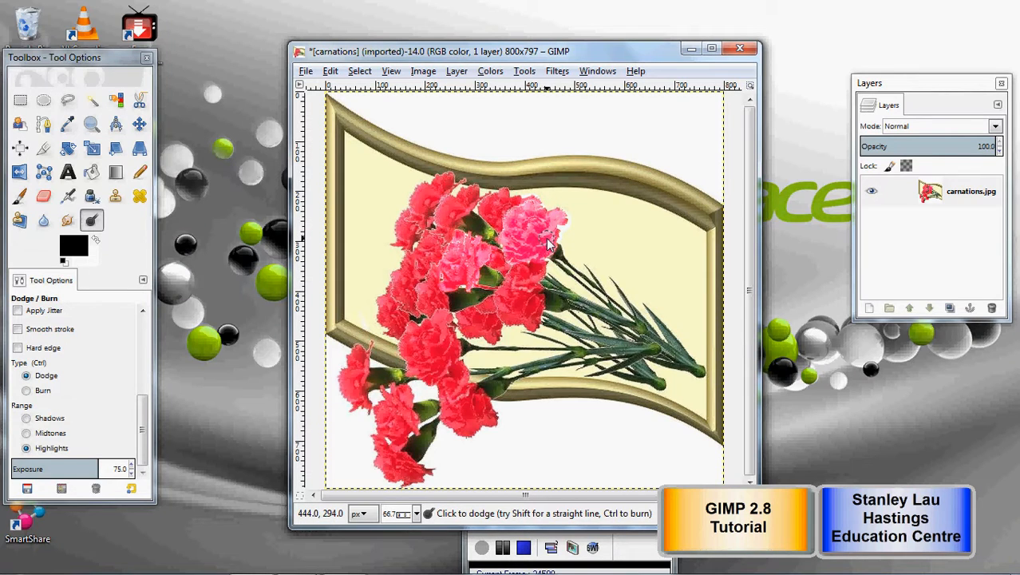
{"action": "left_click_drag", "start_coordinate": [548, 245], "coordinate": [518, 239]}
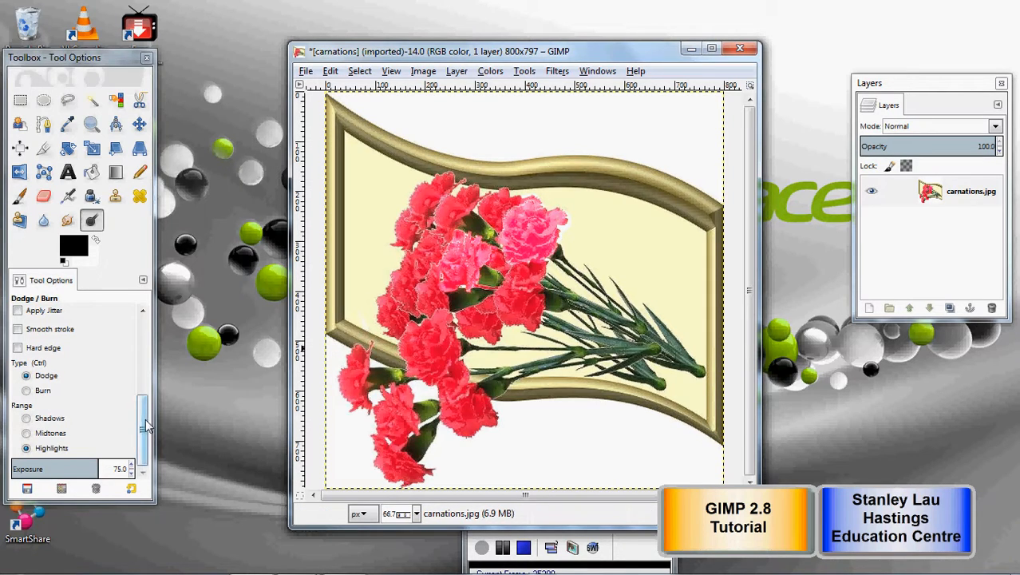
Switch the type to Burn and darken the highlights of the carnation just below the large upper-right one
{"action": "mouse_move", "coordinate": [142, 431]}
{"action": "left_mouse_down"}
{"action": "mouse_move", "coordinate": [145, 386]}
{"action": "mouse_move", "coordinate": [144, 420]}
{"action": "left_mouse_up"}
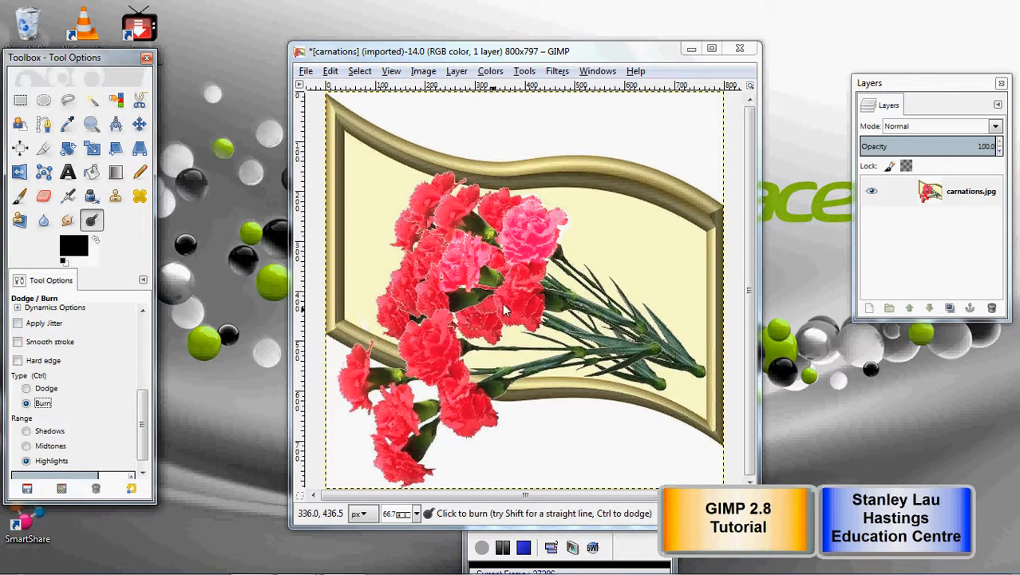
{"action": "mouse_move", "coordinate": [508, 320]}
{"action": "left_mouse_down"}
{"action": "mouse_move", "coordinate": [523, 274]}
{"action": "mouse_move", "coordinate": [542, 273]}
{"action": "mouse_move", "coordinate": [514, 317]}
{"action": "mouse_move", "coordinate": [526, 315]}
{"action": "mouse_move", "coordinate": [531, 293]}
{"action": "mouse_move", "coordinate": [538, 332]}
{"action": "mouse_move", "coordinate": [541, 272]}
{"action": "left_mouse_up"}
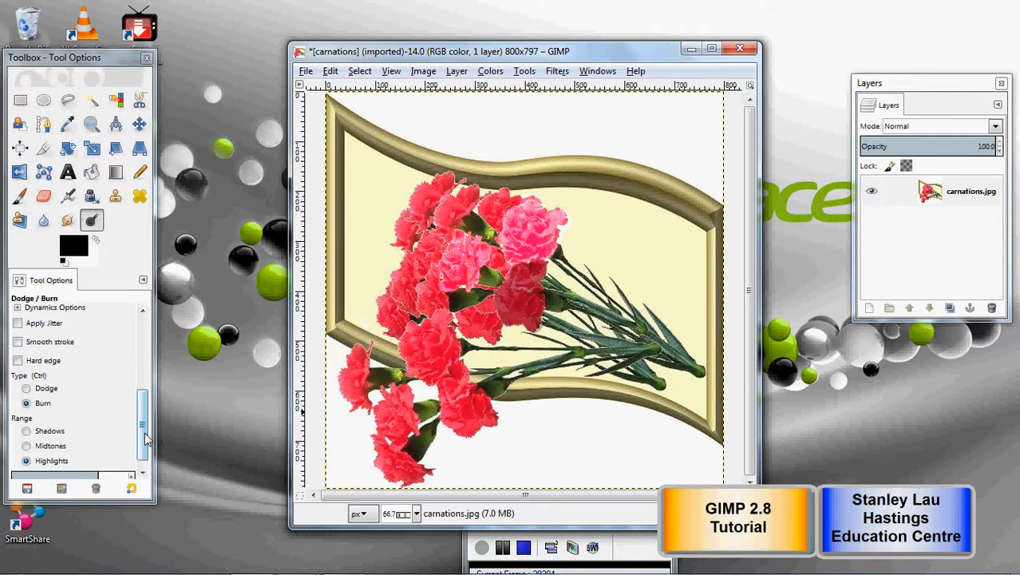
Undo the last burn and burn the same carnation's highlights again with an exposure of 50
{"action": "scroll", "coordinate": [146, 451], "scroll_direction": "down", "scroll_amount": 1}
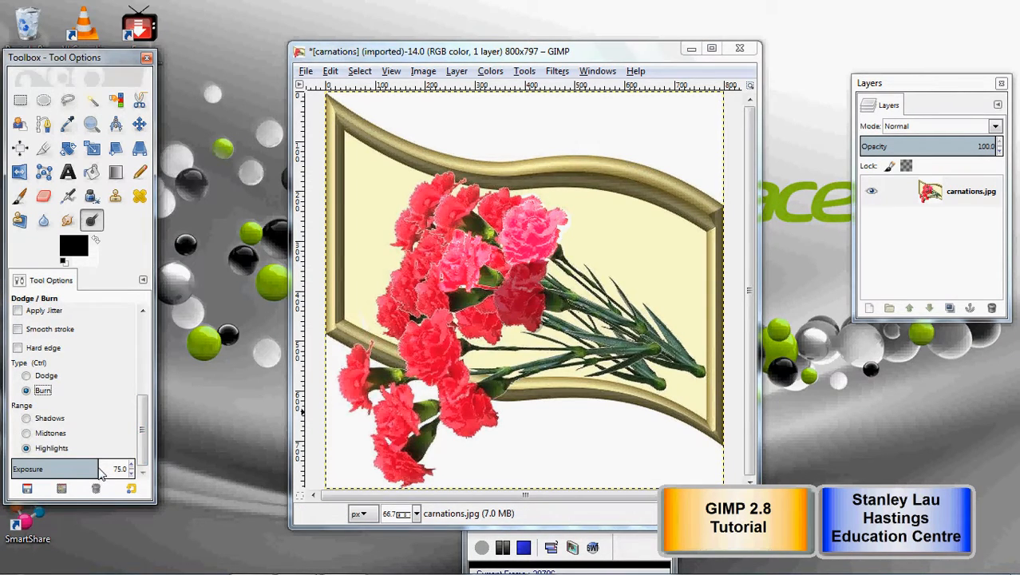
{"action": "left_click_drag", "start_coordinate": [100, 471], "coordinate": [73, 472]}
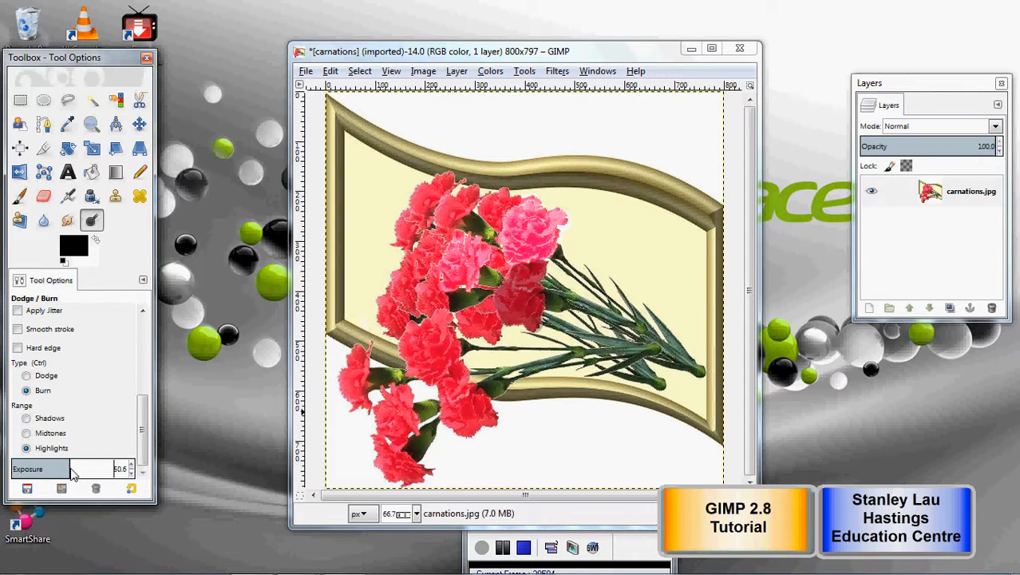
{"action": "left_click", "coordinate": [332, 72]}
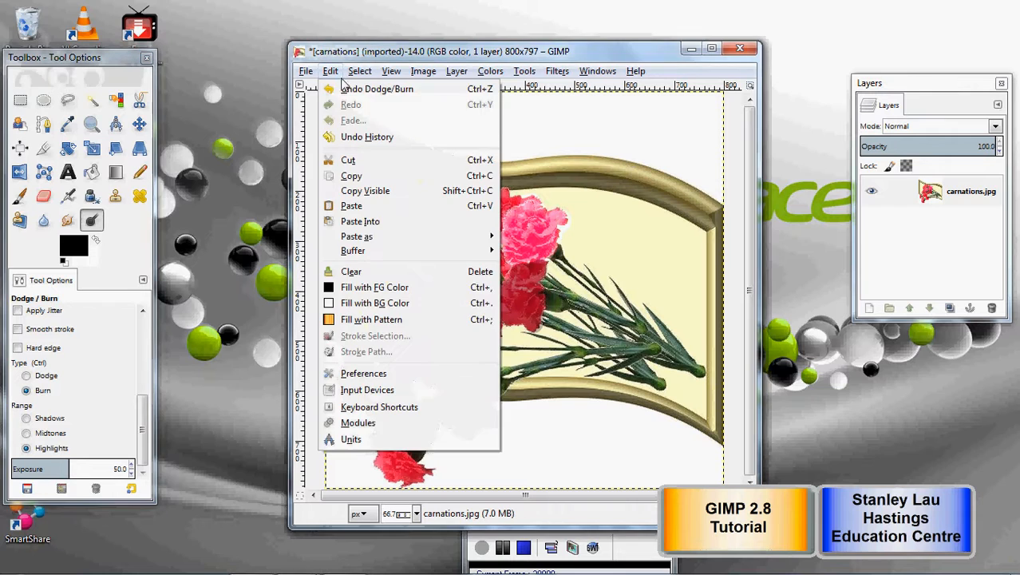
{"action": "left_click", "coordinate": [346, 91]}
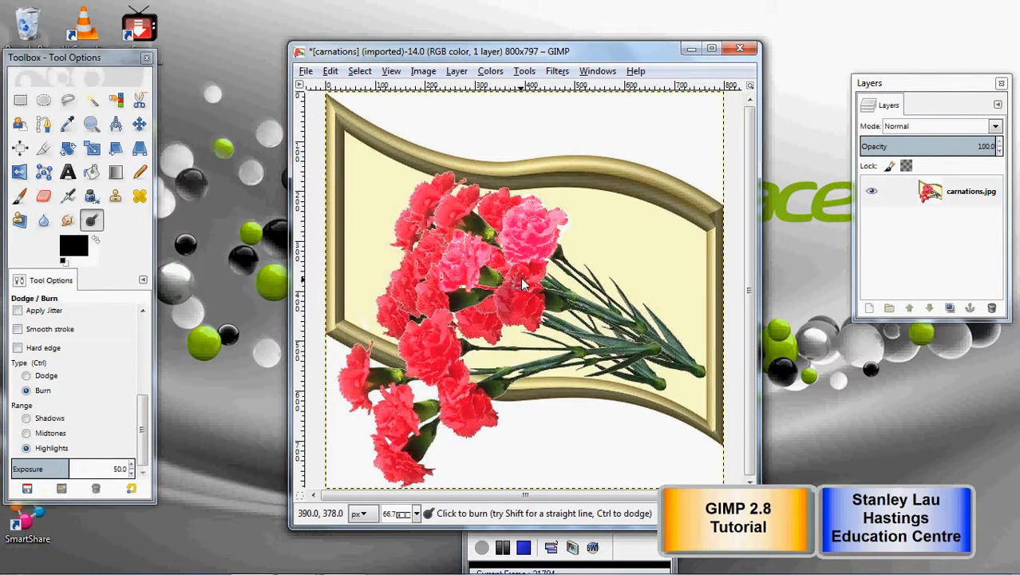
{"action": "mouse_move", "coordinate": [521, 279]}
{"action": "left_mouse_down"}
{"action": "mouse_move", "coordinate": [513, 317]}
{"action": "mouse_move", "coordinate": [523, 324]}
{"action": "mouse_move", "coordinate": [536, 309]}
{"action": "mouse_move", "coordinate": [538, 327]}
{"action": "mouse_move", "coordinate": [529, 306]}
{"action": "mouse_move", "coordinate": [539, 271]}
{"action": "mouse_move", "coordinate": [501, 299]}
{"action": "left_mouse_up"}
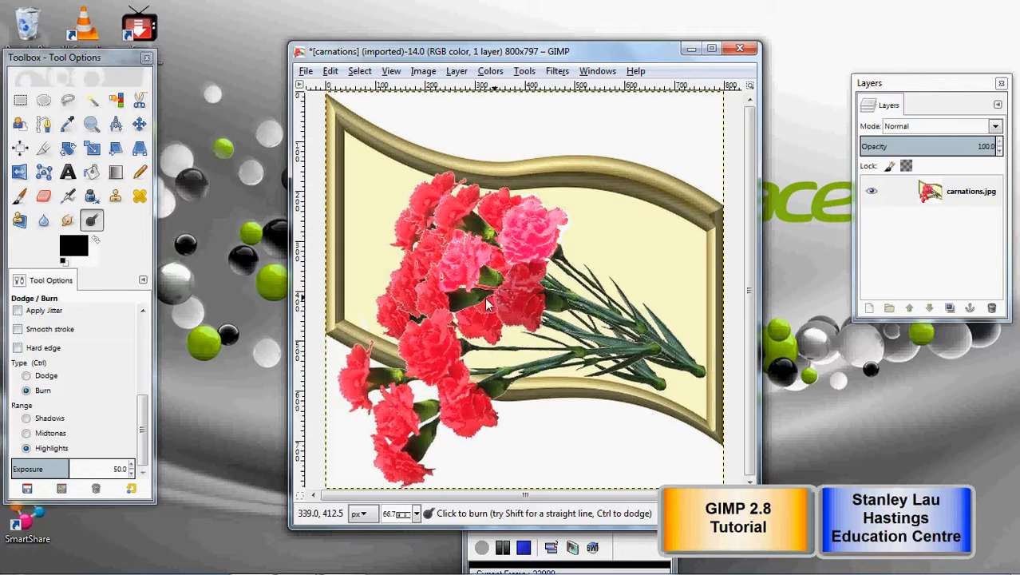
Set the range to Shadows and burn the carnation in the lower-left group, between the leftmost and lowest blooms
{"action": "left_click", "coordinate": [36, 420]}
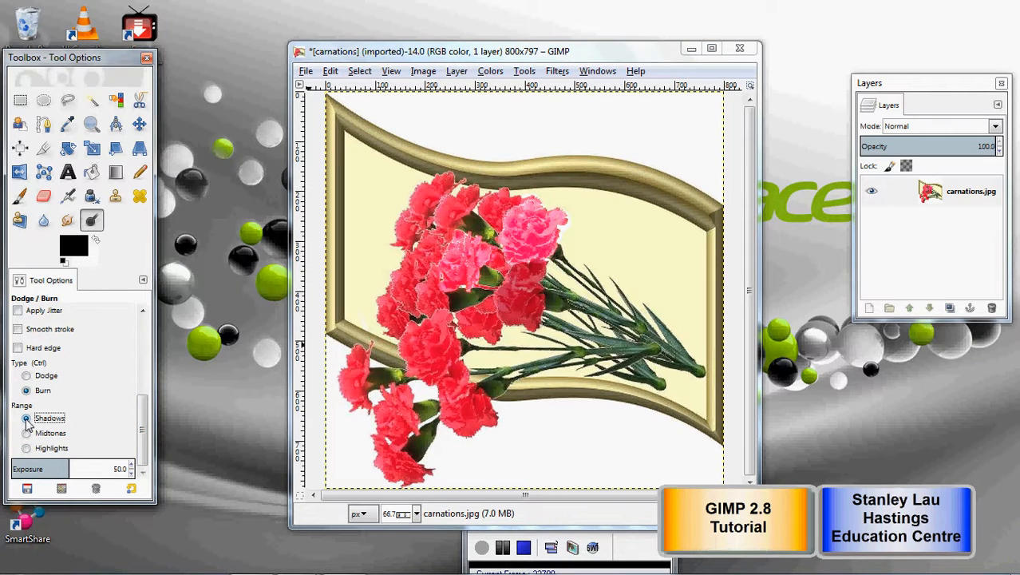
{"action": "left_click", "coordinate": [28, 434]}
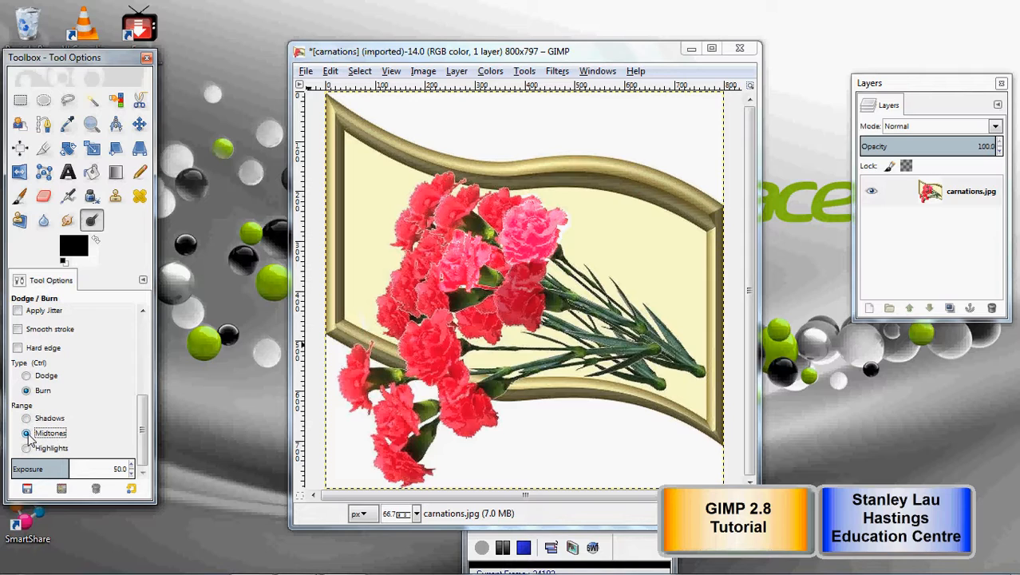
{"action": "left_click", "coordinate": [28, 450]}
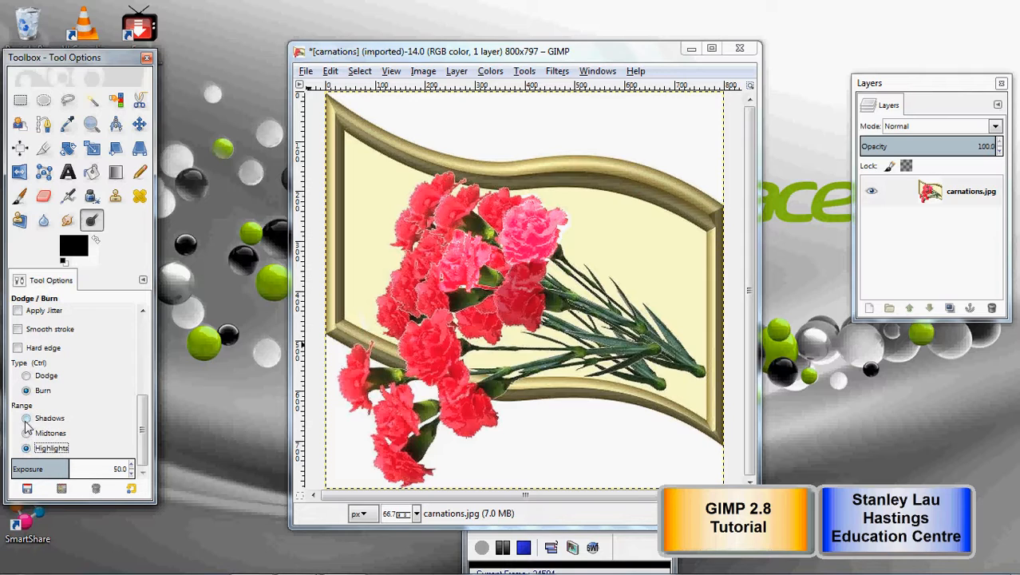
{"action": "left_click", "coordinate": [26, 419]}
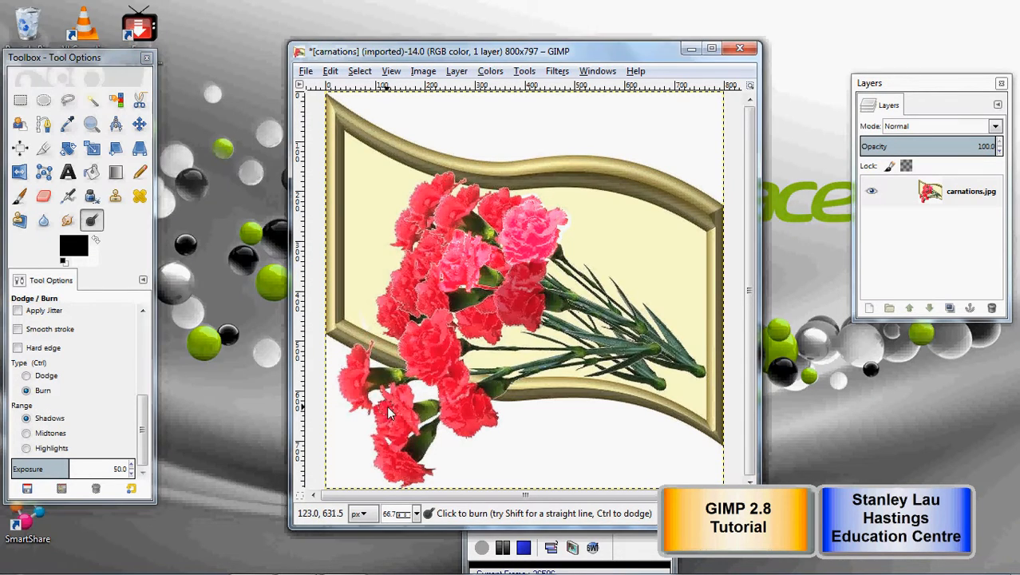
{"action": "mouse_move", "coordinate": [405, 392]}
{"action": "left_mouse_down"}
{"action": "mouse_move", "coordinate": [419, 438]}
{"action": "mouse_move", "coordinate": [395, 454]}
{"action": "mouse_move", "coordinate": [395, 418]}
{"action": "mouse_move", "coordinate": [403, 425]}
{"action": "mouse_move", "coordinate": [388, 426]}
{"action": "mouse_move", "coordinate": [386, 414]}
{"action": "mouse_move", "coordinate": [404, 408]}
{"action": "mouse_move", "coordinate": [407, 393]}
{"action": "mouse_move", "coordinate": [416, 428]}
{"action": "mouse_move", "coordinate": [404, 451]}
{"action": "mouse_move", "coordinate": [374, 435]}
{"action": "left_mouse_up"}
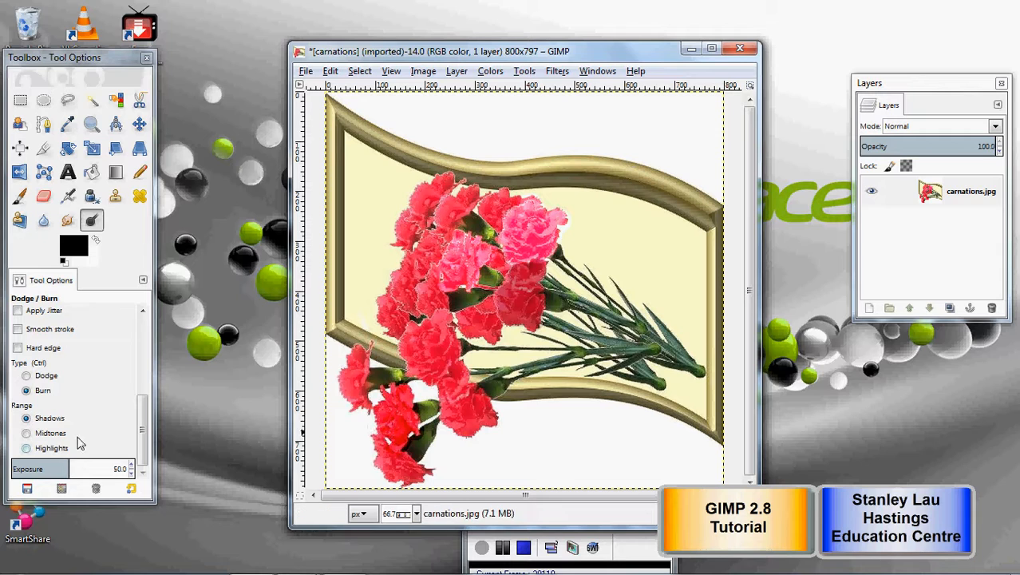
Set the range to Highlights and burn the leftmost carnation beside the frame's lower-left corner
{"action": "left_click", "coordinate": [27, 449]}
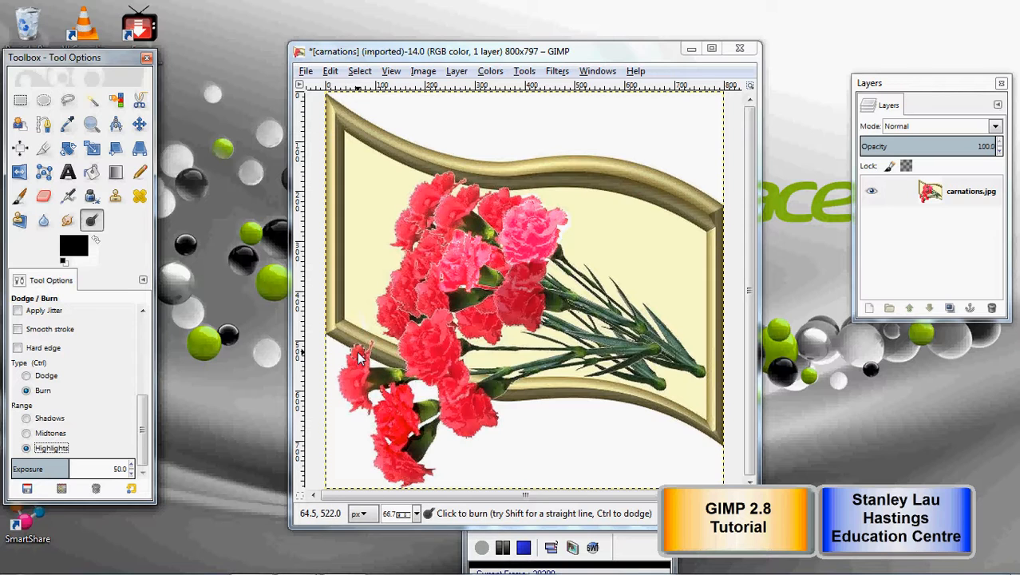
{"action": "mouse_move", "coordinate": [359, 352]}
{"action": "left_mouse_down"}
{"action": "mouse_move", "coordinate": [346, 390]}
{"action": "mouse_move", "coordinate": [359, 384]}
{"action": "mouse_move", "coordinate": [361, 358]}
{"action": "mouse_move", "coordinate": [352, 415]}
{"action": "mouse_move", "coordinate": [364, 378]}
{"action": "mouse_move", "coordinate": [416, 381]}
{"action": "left_mouse_up"}
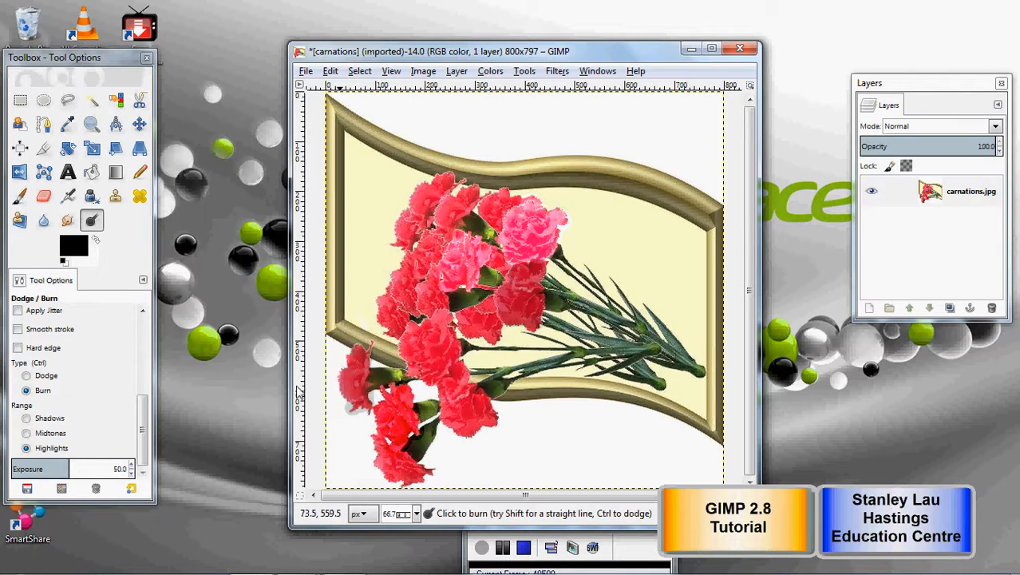
Switch the type back to Dodge with the Highlights range and lighten the carnation on the left edge of the main cluster
{"action": "mouse_move", "coordinate": [143, 412]}
{"action": "left_mouse_down"}
{"action": "mouse_move", "coordinate": [143, 347]}
{"action": "mouse_move", "coordinate": [146, 389]}
{"action": "left_mouse_up"}
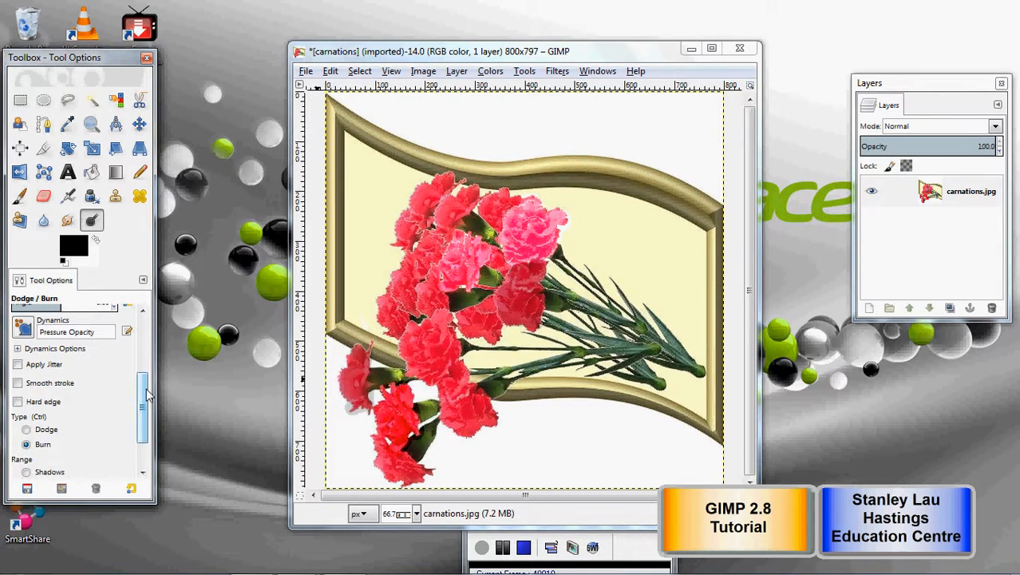
{"action": "left_click", "coordinate": [46, 431]}
{"action": "scroll", "coordinate": [144, 407], "scroll_direction": "down", "scroll_amount": 2}
{"action": "left_click", "coordinate": [52, 448]}
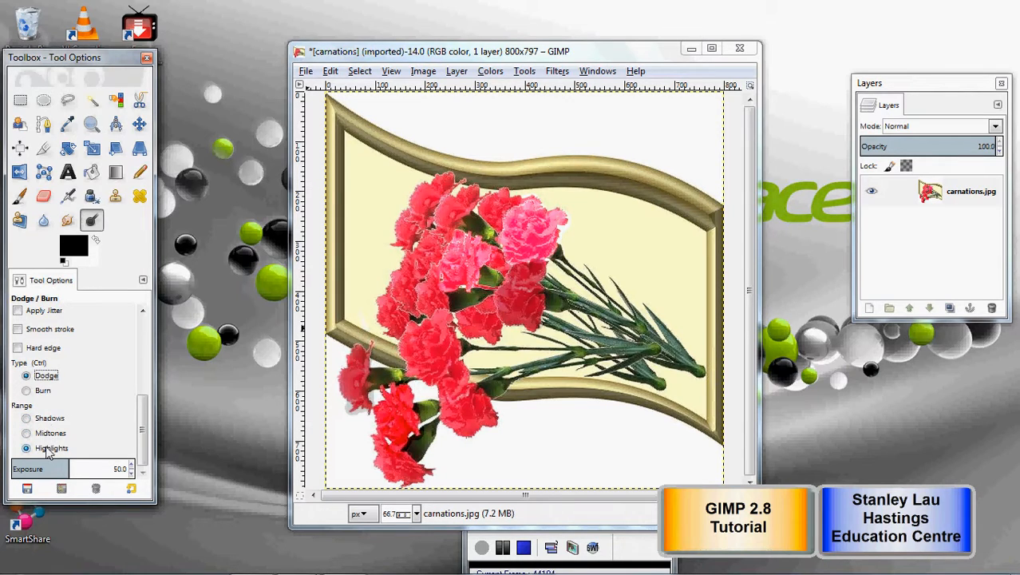
{"action": "mouse_move", "coordinate": [406, 298]}
{"action": "left_mouse_down"}
{"action": "mouse_move", "coordinate": [414, 263]}
{"action": "mouse_move", "coordinate": [406, 286]}
{"action": "mouse_move", "coordinate": [416, 314]}
{"action": "mouse_move", "coordinate": [401, 308]}
{"action": "mouse_move", "coordinate": [420, 264]}
{"action": "mouse_move", "coordinate": [395, 281]}
{"action": "left_mouse_up"}
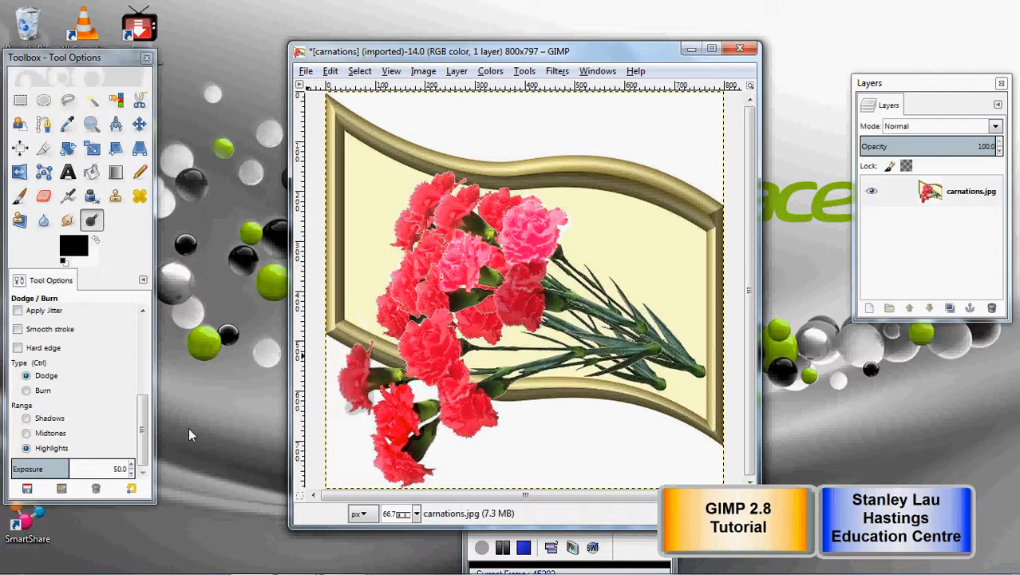
Raise the Dodge exposure to 61.5
{"action": "left_click_drag", "start_coordinate": [72, 470], "coordinate": [97, 469]}
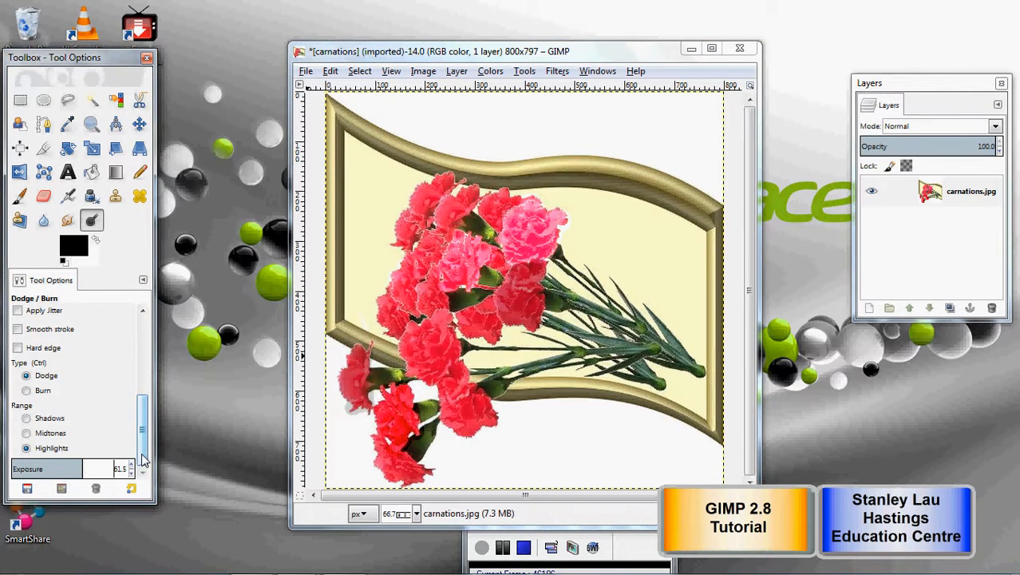